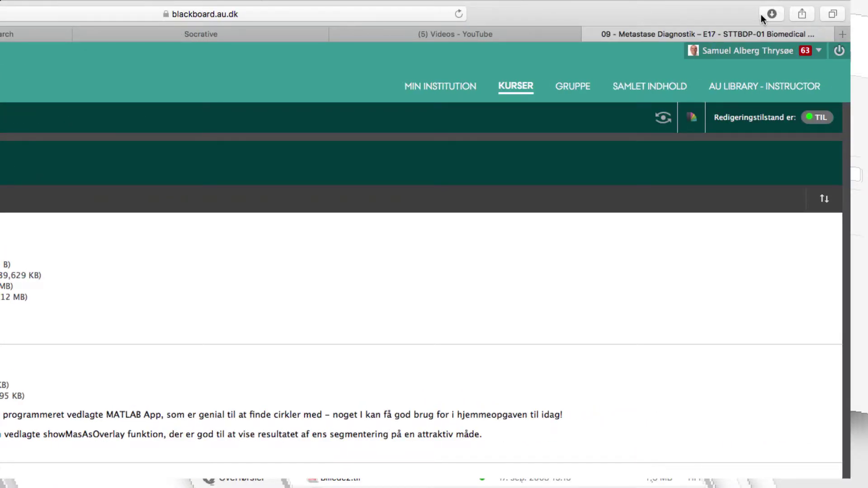
Step: Show Safari's downloads list containing the Circle Finder.mlappinstall installer
left_click(770, 14)
Step: Install Circle Finder.mlappinstall into My Apps and expand the APPS gallery to find it
left_click(728, 66)
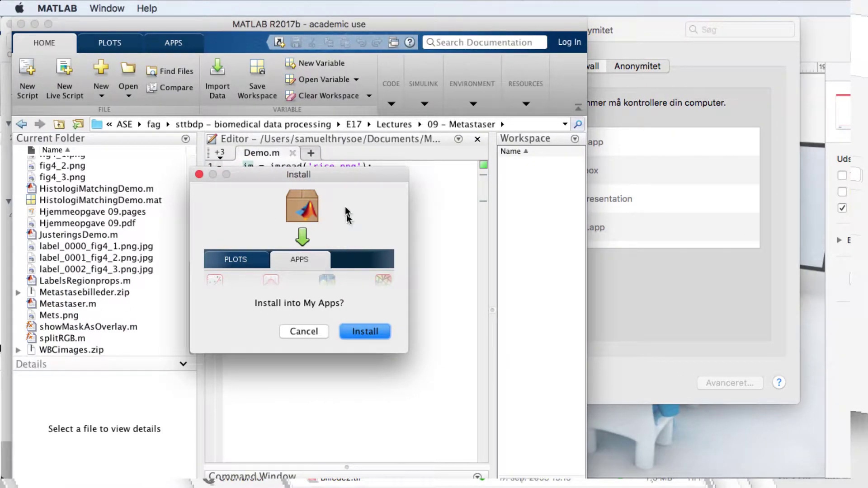
left_click(366, 332)
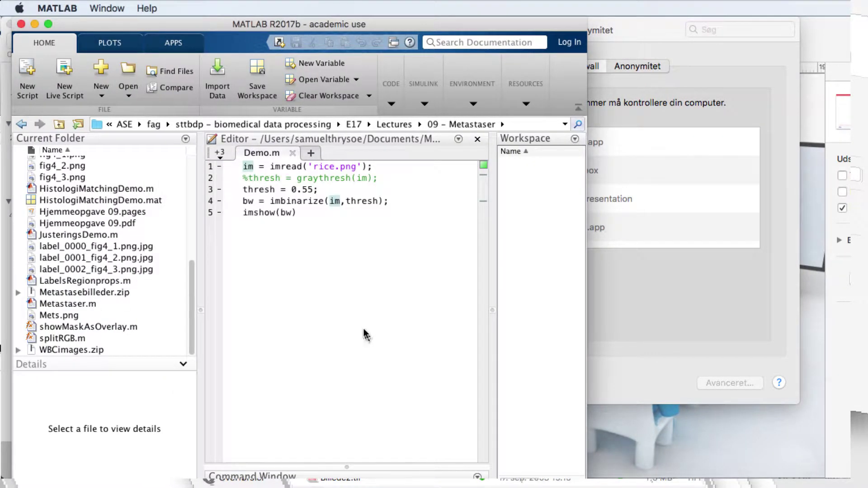
left_click(175, 44)
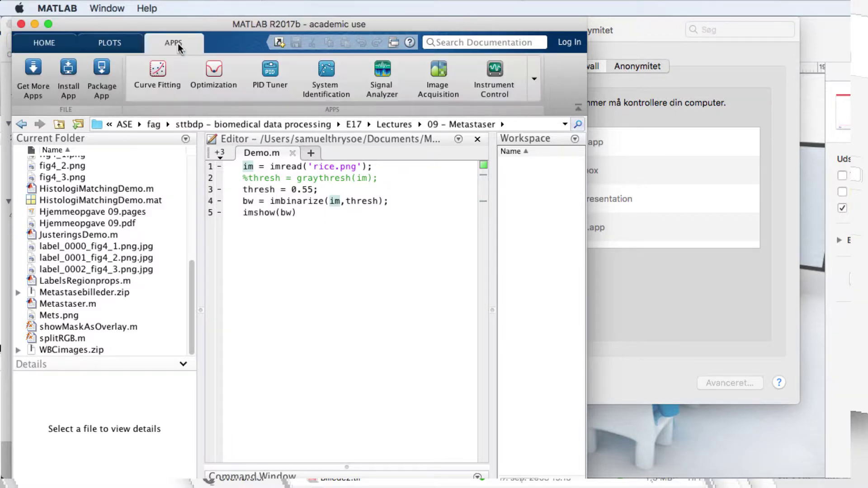
left_click(534, 80)
scroll(452, 187, "down", 10)
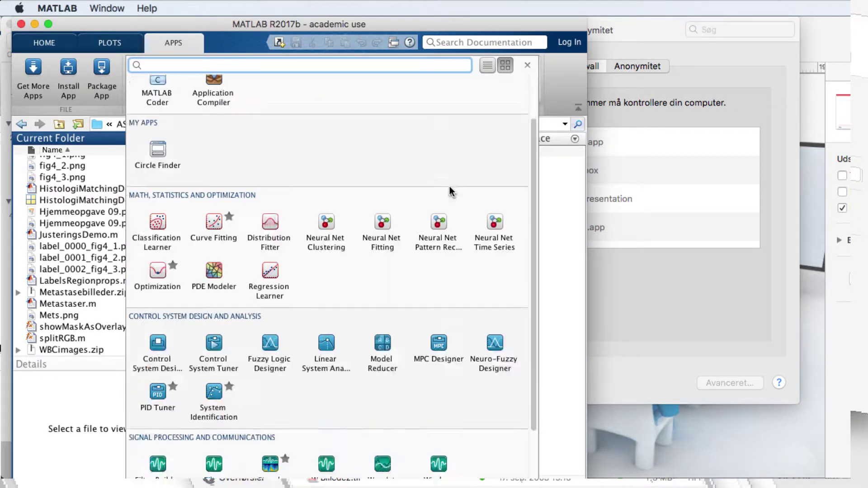
scroll(452, 188, "up", 10)
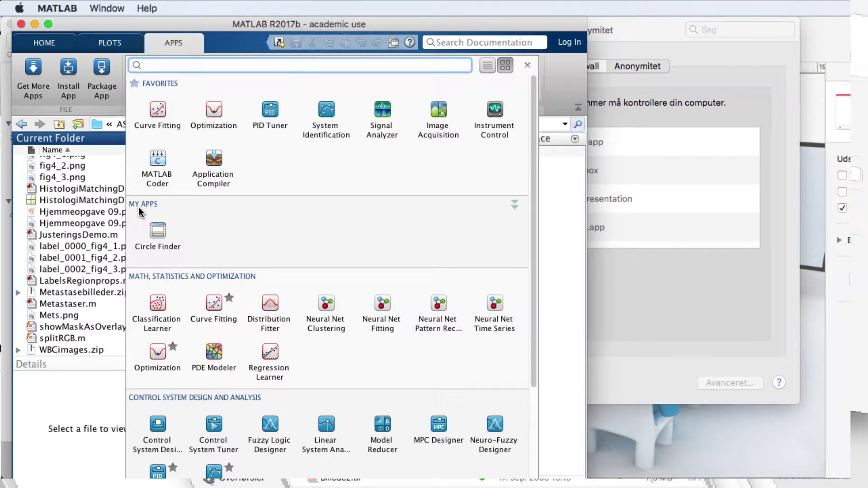
mouse_move(171, 227)
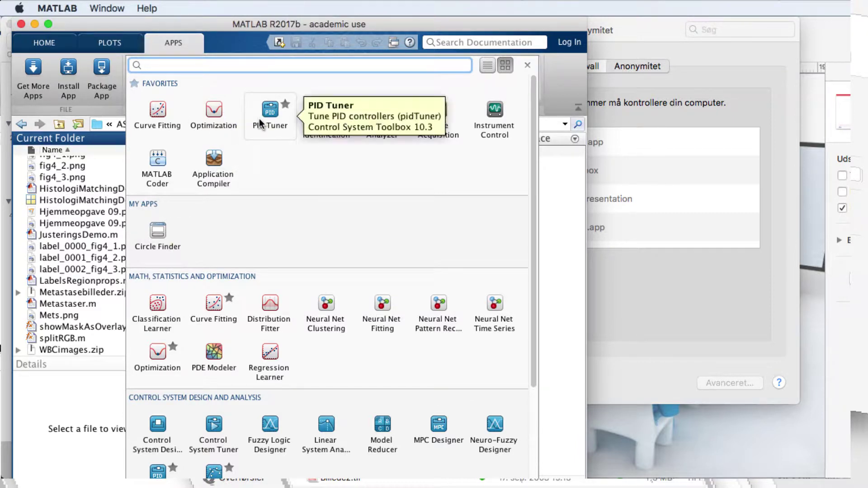
Step: Launch Circle Finder on coins.png, enable Process Immediately, and raise the edge threshold to 0.31
left_click(147, 236)
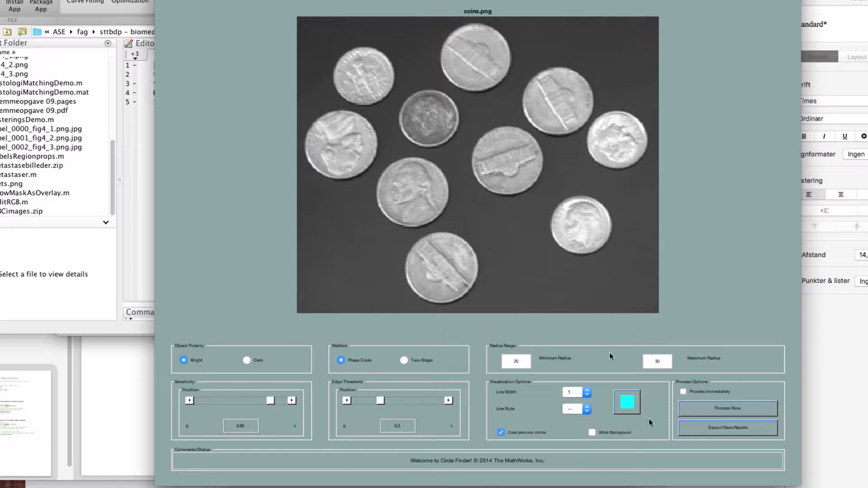
left_click(709, 392)
left_click(449, 400)
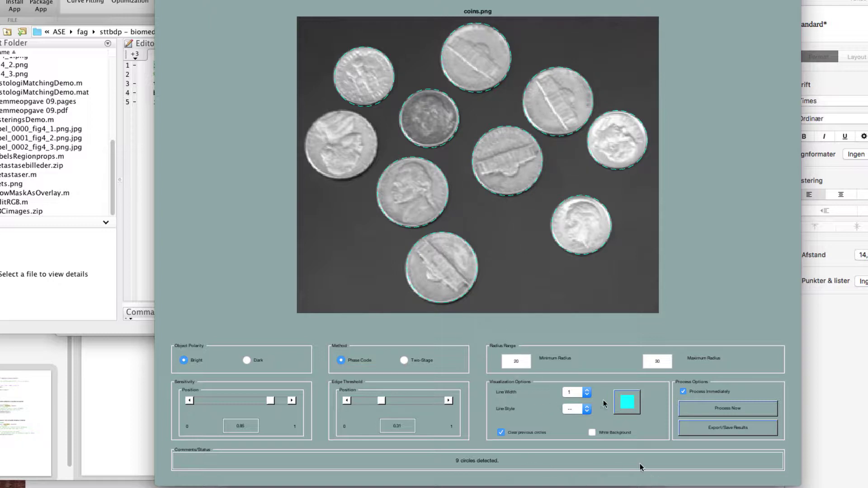
Step: Draw the detected circles at line width 4 in yellow
left_click(588, 393)
left_click(575, 424)
left_click(636, 402)
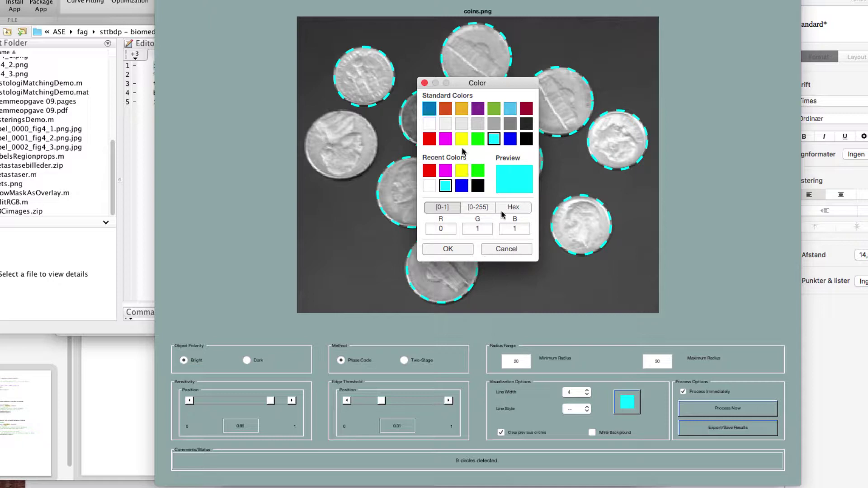
left_click(461, 138)
left_click(449, 248)
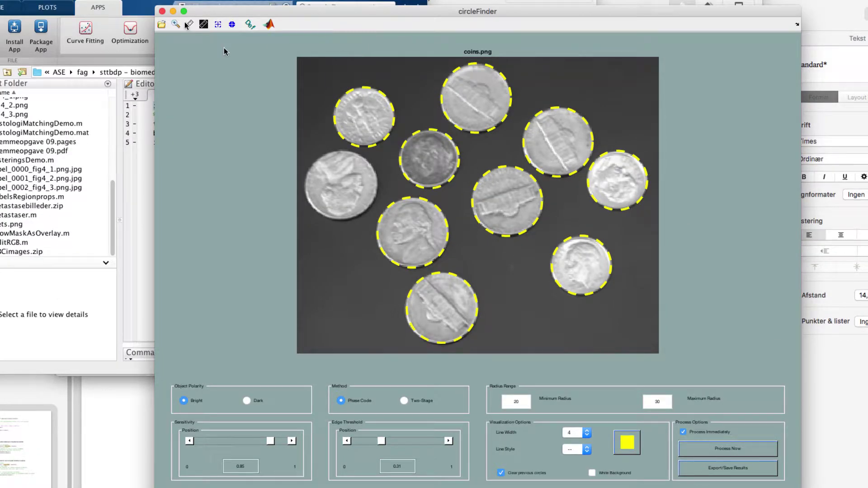
Step: Measure the uncircled left coin at 58.76 with a distance line and view it enlarged
left_click(190, 25)
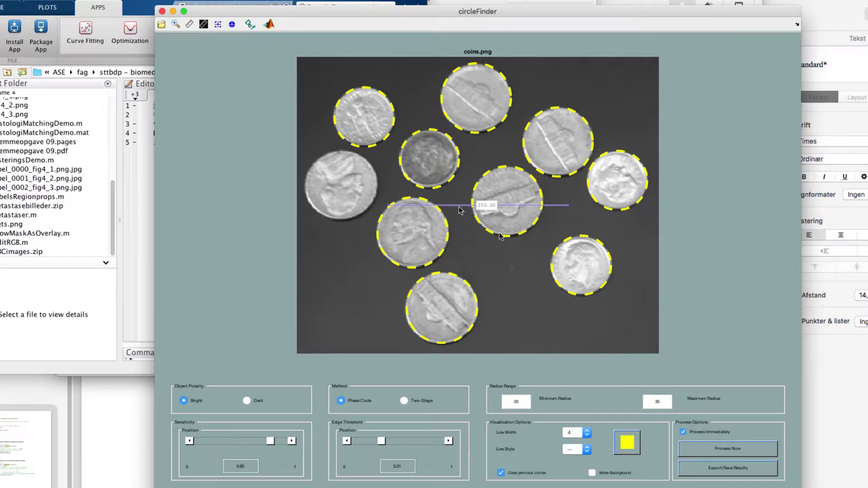
left_click_drag(388, 206, 306, 188)
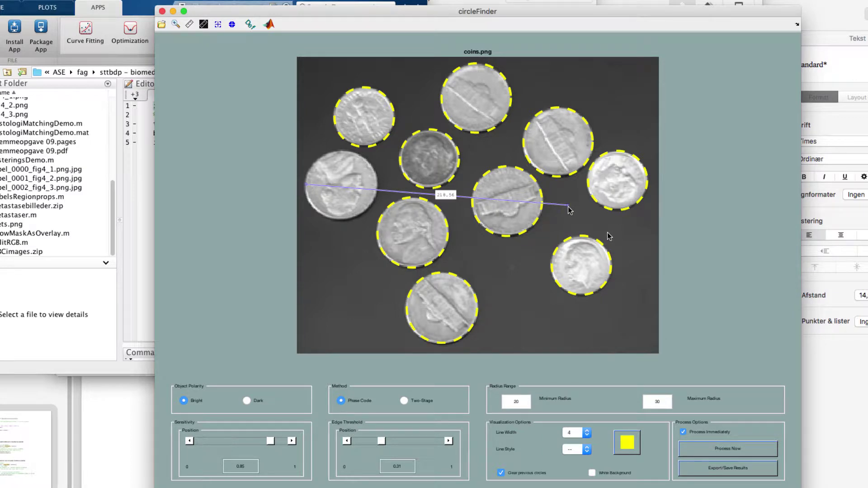
left_click(466, 200)
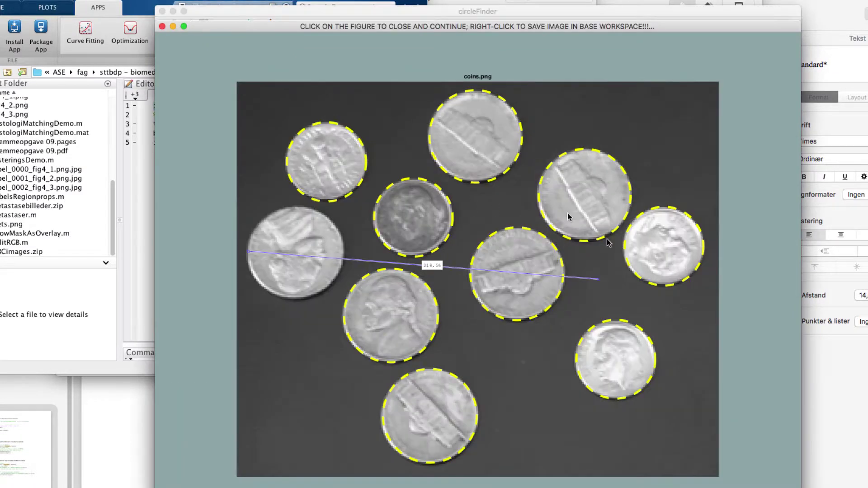
left_click(600, 282)
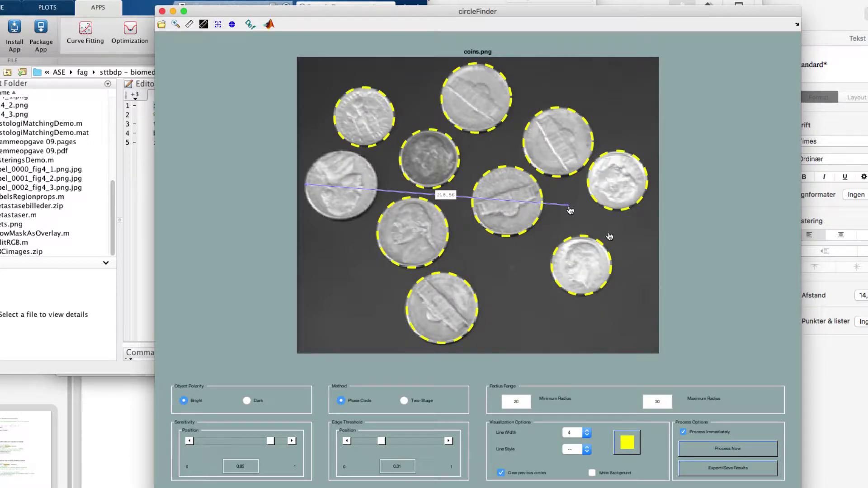
left_click_drag(569, 211, 378, 196)
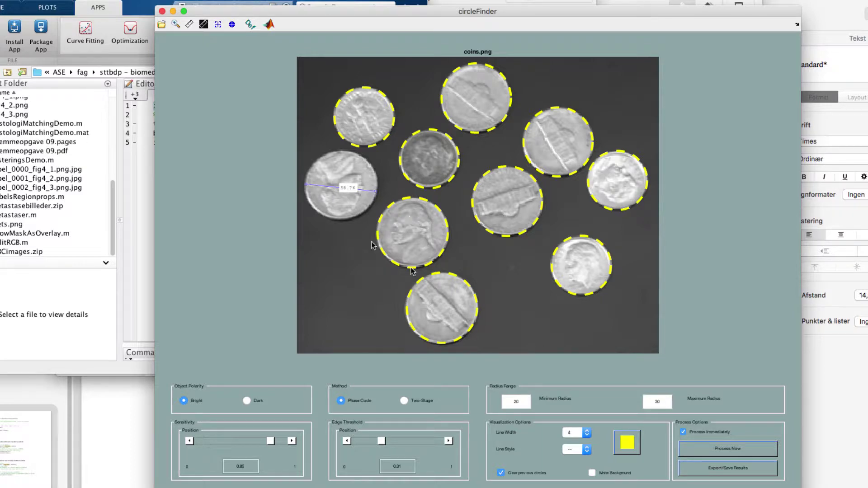
left_click(346, 223)
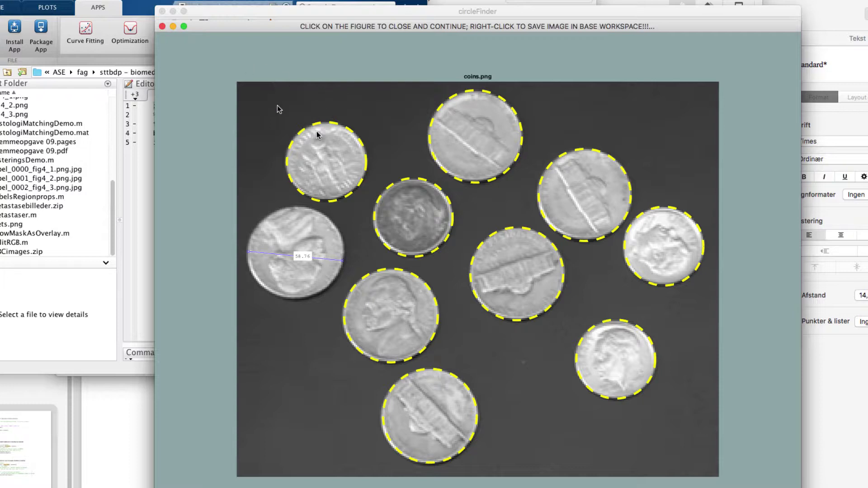
Step: Adjust sensitivity to 0.86 and edge threshold to 0.30 so 10 circles are detected
left_click(186, 39)
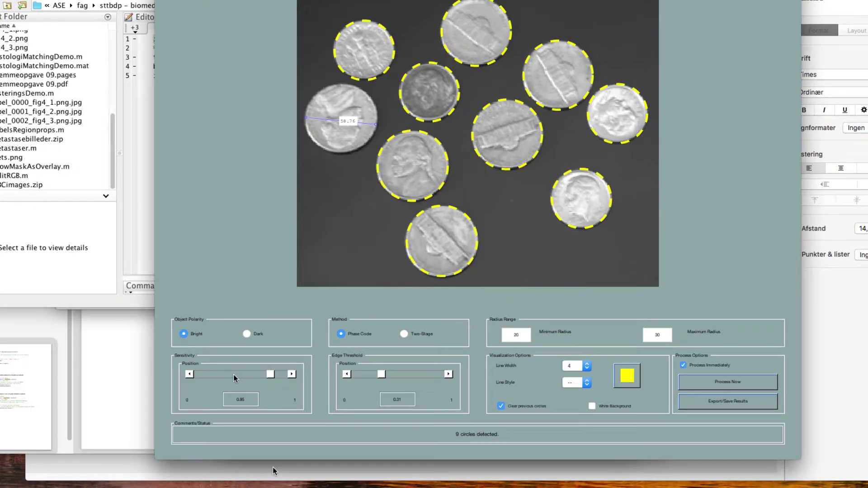
left_click(292, 374)
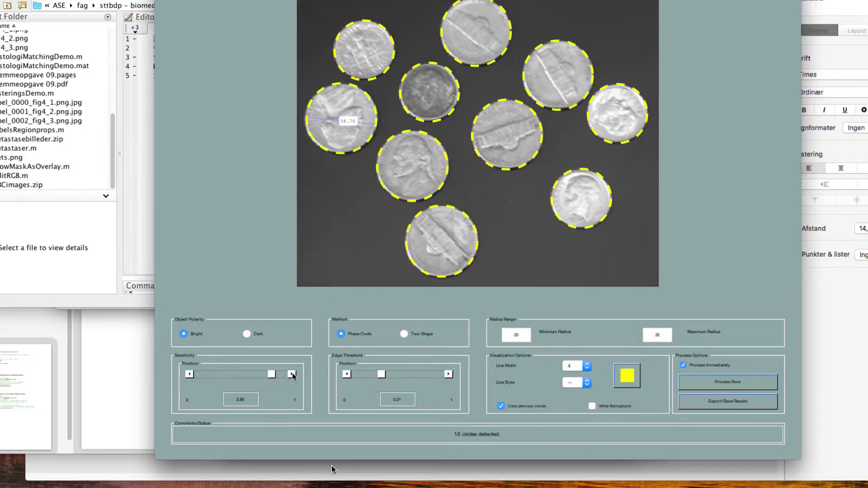
left_click(189, 375)
left_click(188, 375)
left_click(189, 375)
left_click(292, 375)
left_click(291, 375)
left_click(292, 374)
left_click(292, 374)
left_click(292, 374)
left_click(292, 374)
left_click(448, 374)
left_click(448, 374)
left_click(448, 375)
left_click(448, 374)
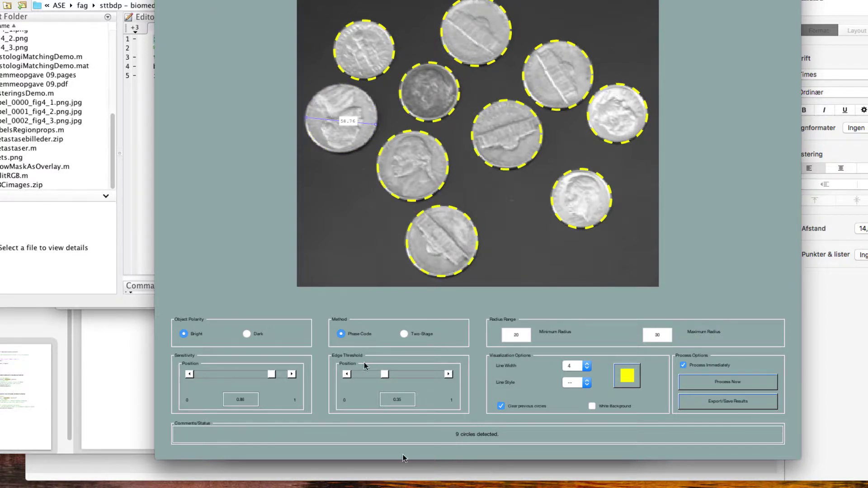
left_click(346, 374)
left_click(346, 374)
left_click(347, 374)
left_click(347, 374)
left_click(347, 374)
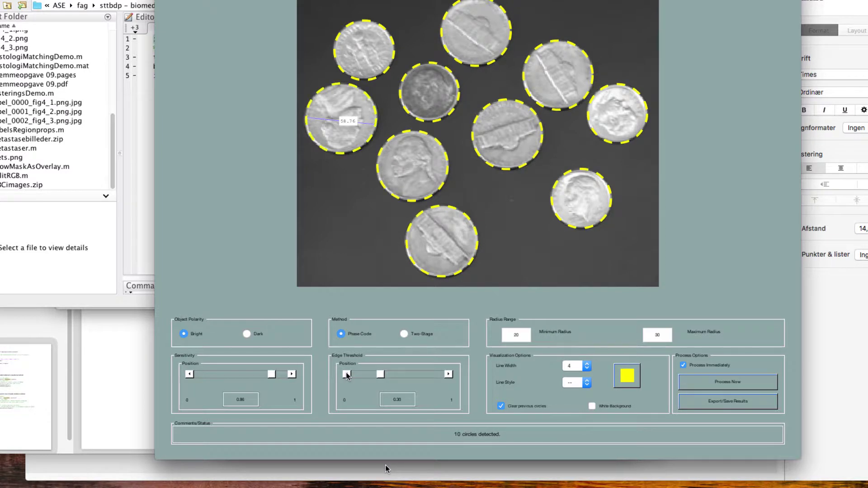
left_click(347, 374)
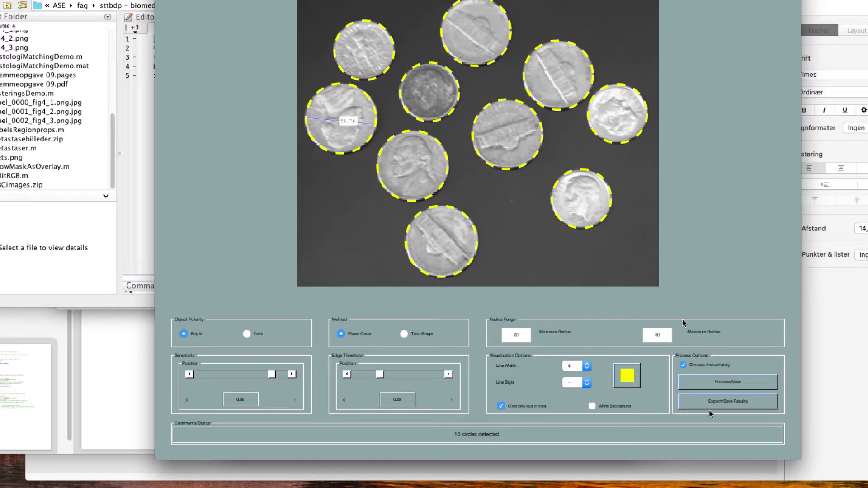
Step: Export centers, radii, metric, circleMask and ImgOut to the workspace, then close circleFinder
left_click(740, 404)
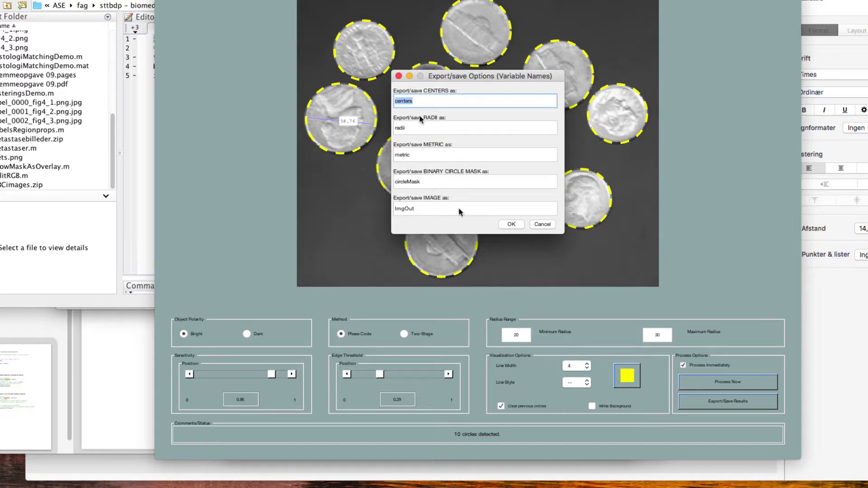
left_click(511, 224)
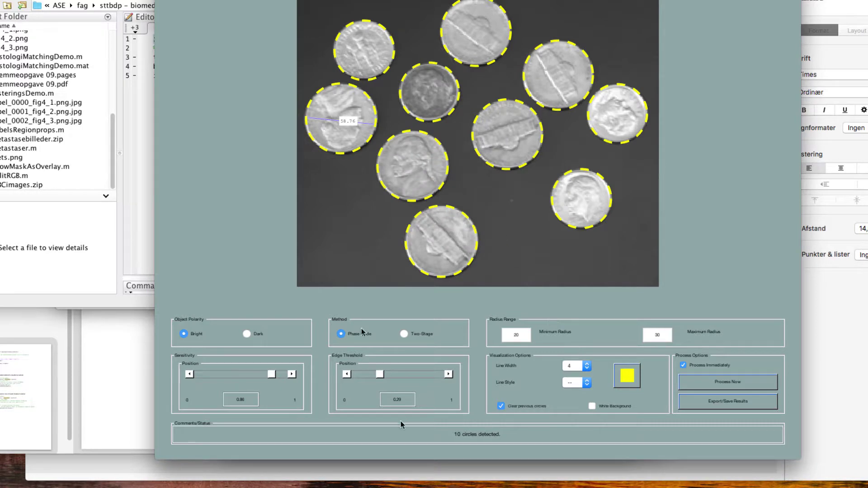
left_click(111, 389)
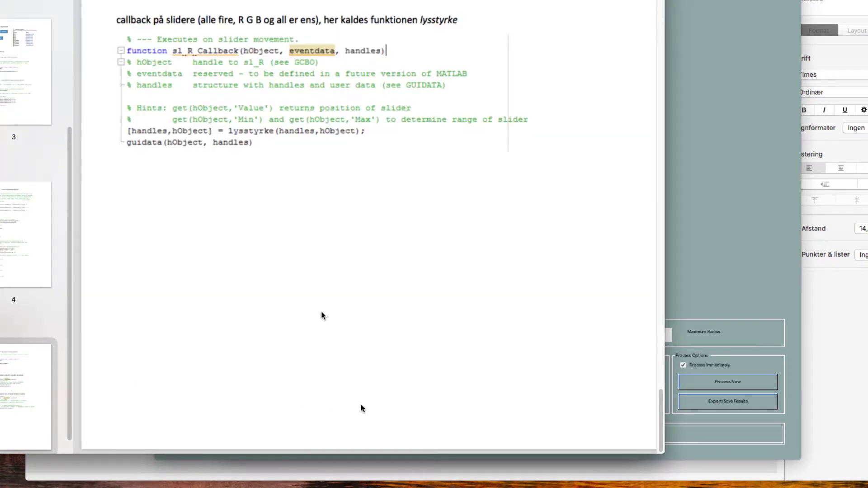
key("super+Tab")
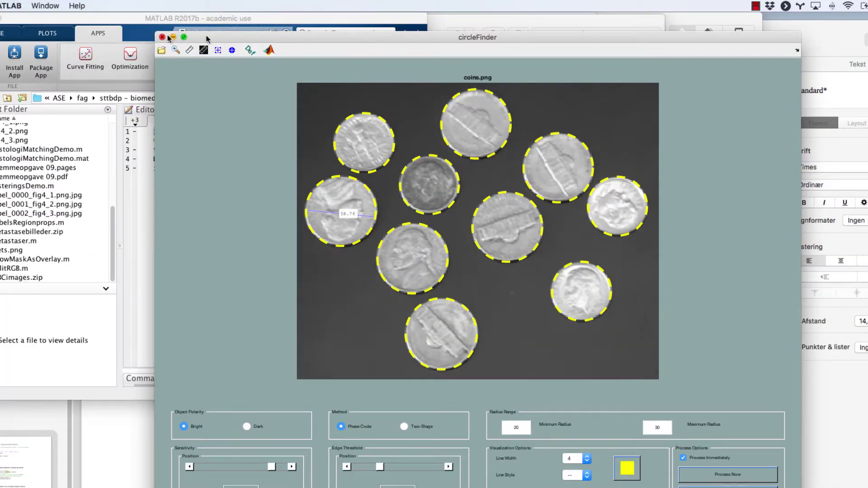
left_click(163, 37)
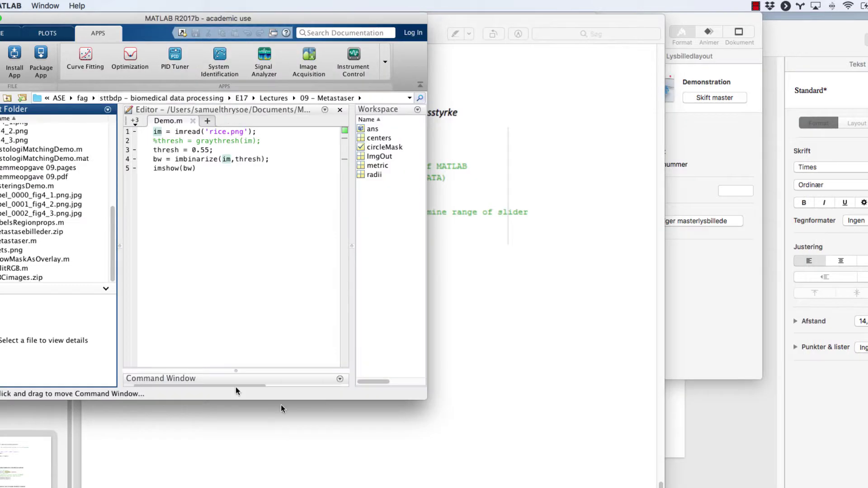
Step: Enlarge the Command Window to read the imfindcircles code and select the detectCircles block
left_click_drag(240, 372, 240, 250)
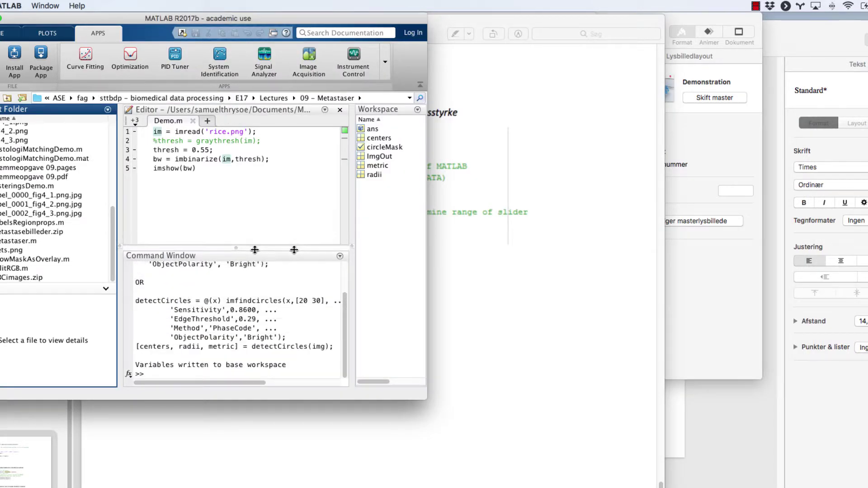
scroll(189, 294, "up", 3)
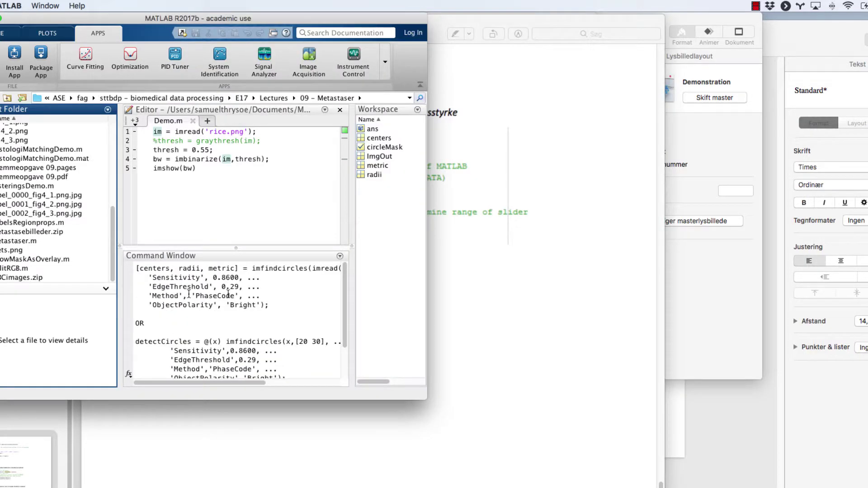
scroll(189, 294, "down", 4)
scroll(189, 294, "up", 4)
scroll(188, 293, "down", 1)
scroll(225, 334, "up", 1)
left_click_drag(299, 305, 136, 268)
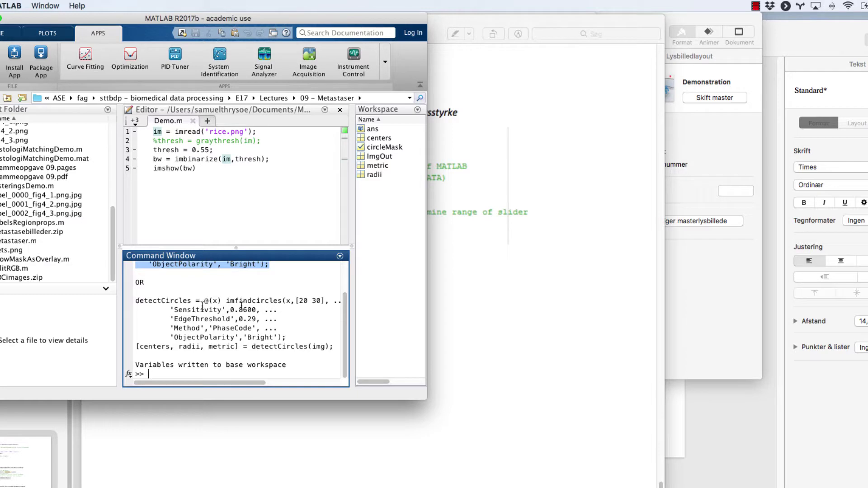
left_click_drag(191, 301, 135, 301)
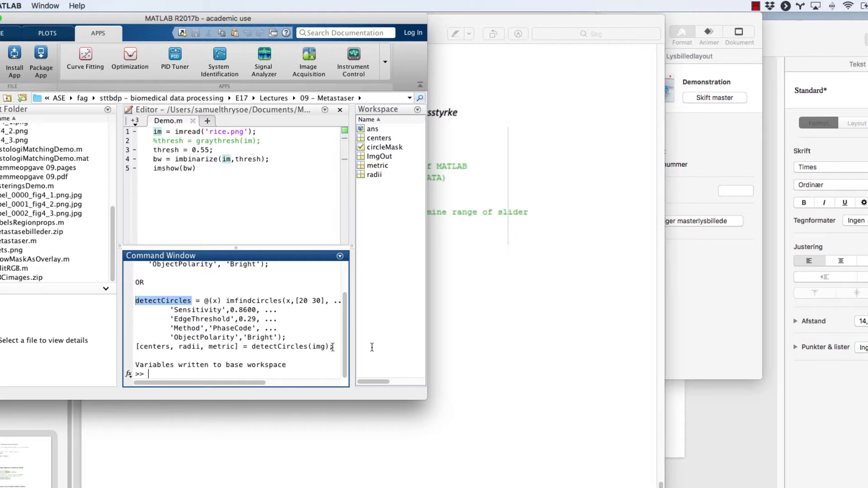
left_click_drag(333, 347, 165, 288)
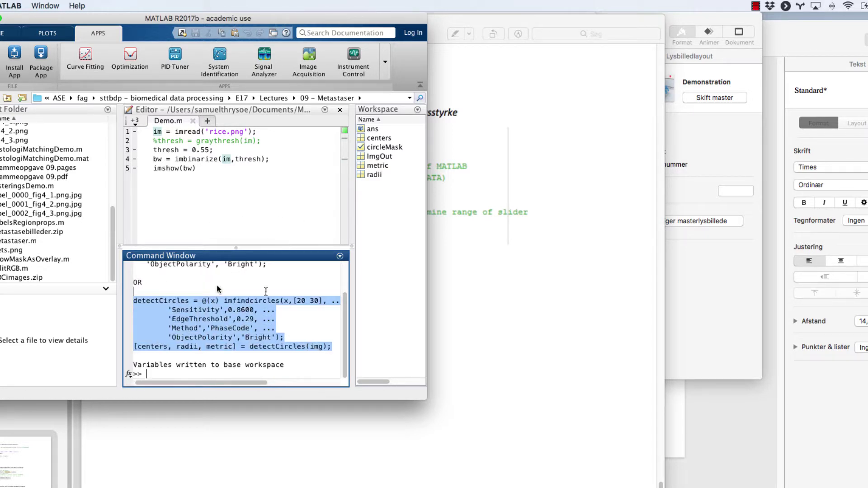